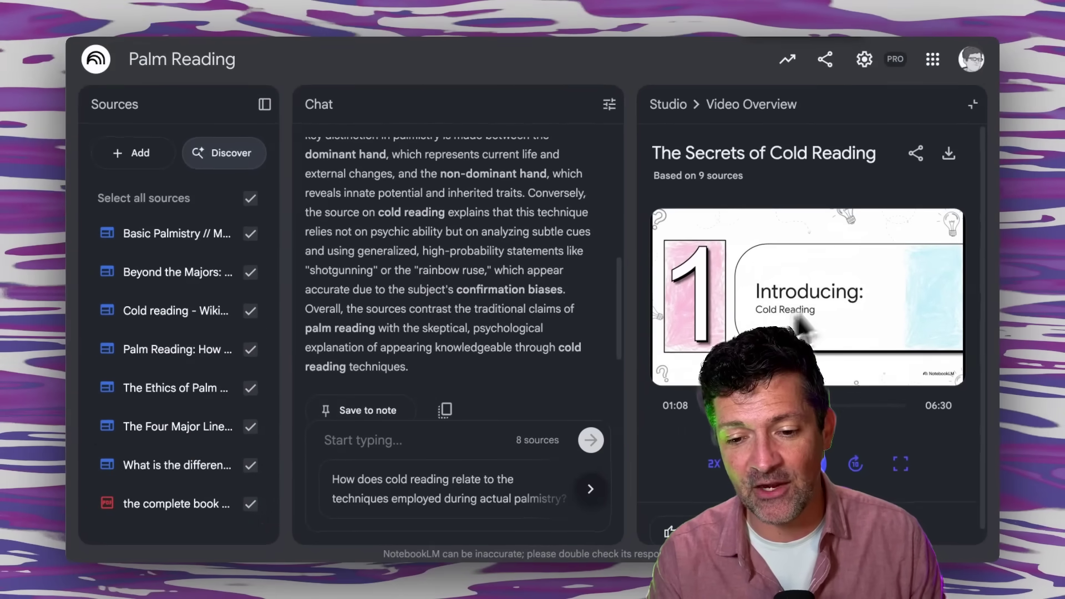
- Customize a new Video Overview in the Palm Reading notebook, choosing the Anime visual style and going to the AI hosts' focus prompt
left_click(973, 105)
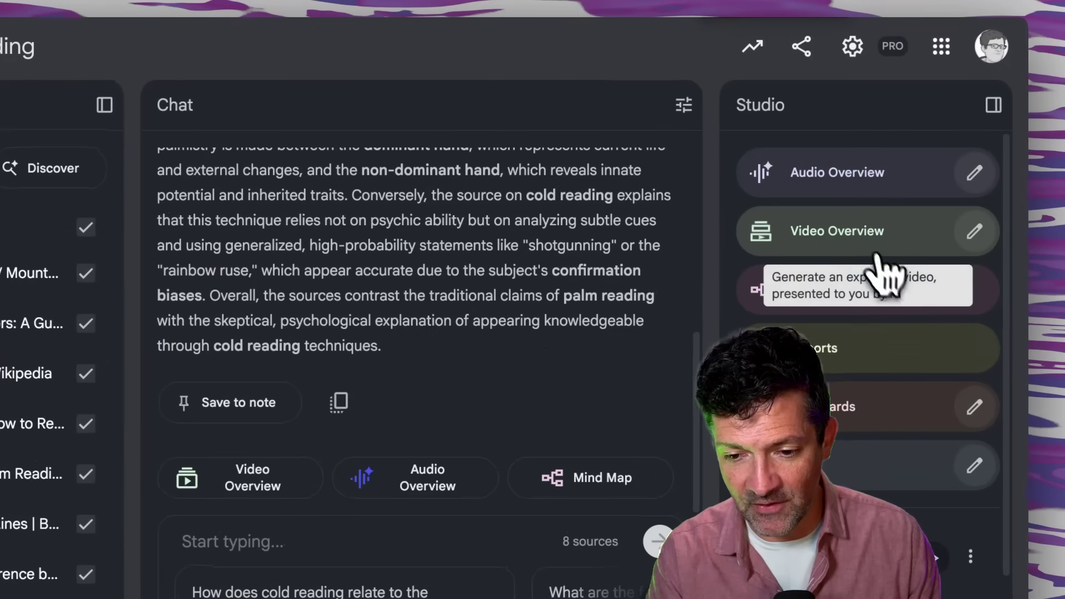
left_click(973, 232)
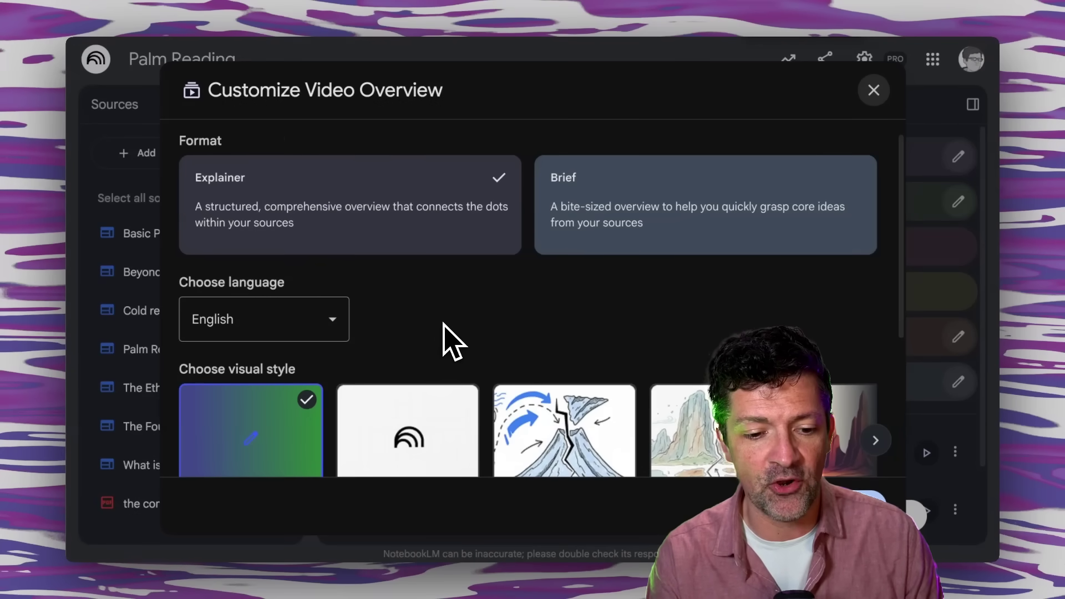
scroll(459, 338, "down", 3)
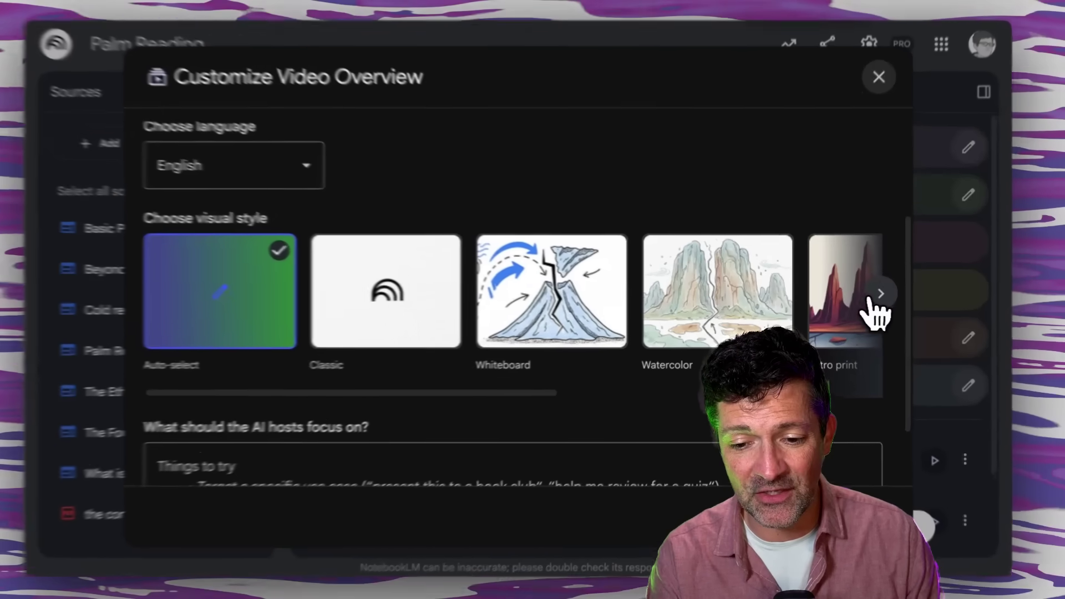
left_click(876, 296)
left_click(895, 293)
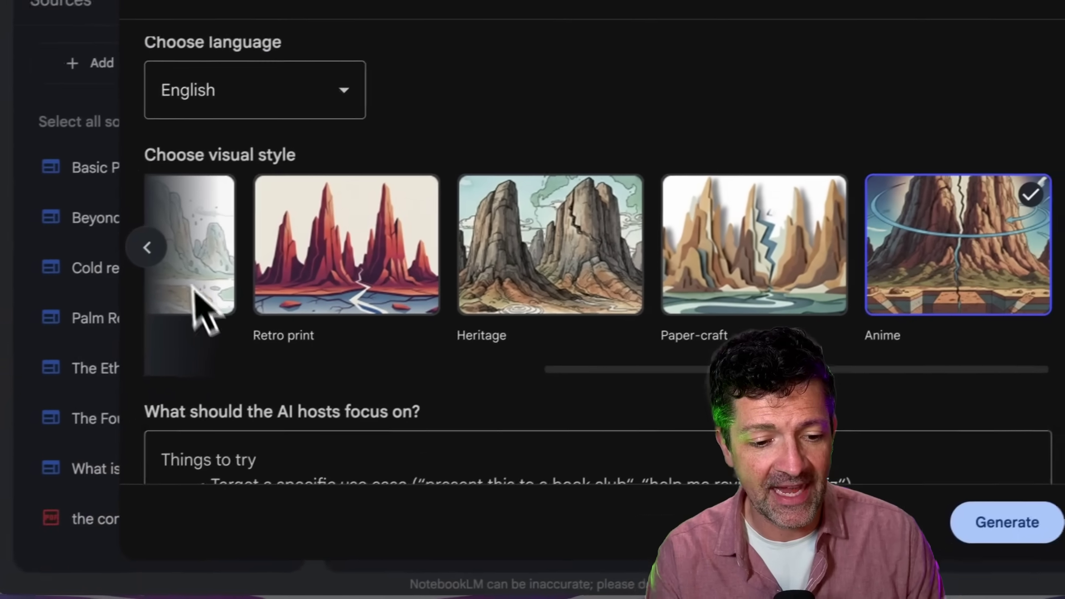
scroll(194, 287, "down", 2)
left_click(200, 370)
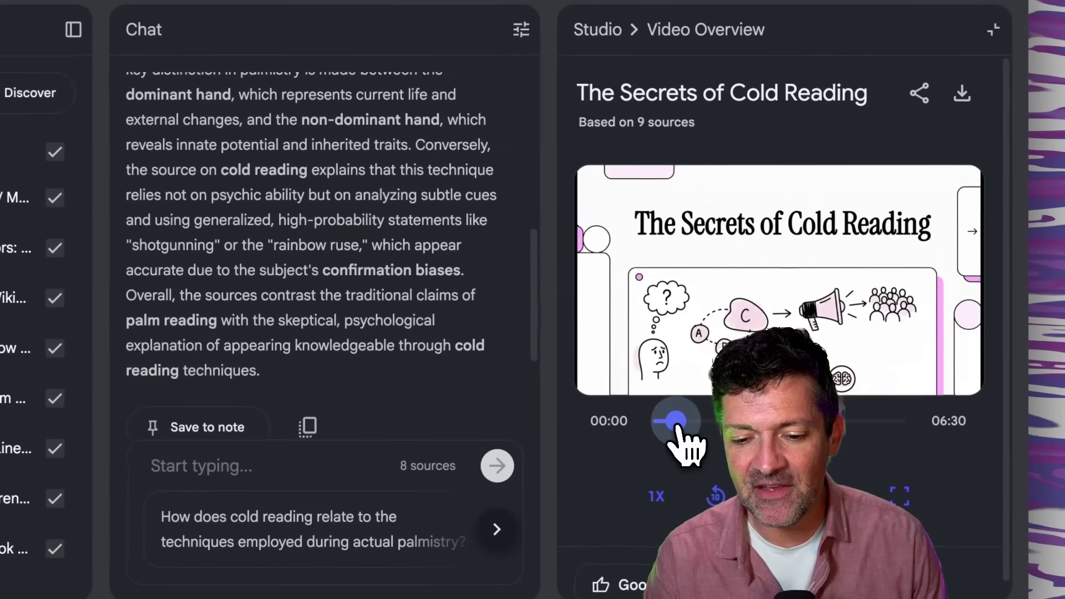
- Scrub the opening of the video overview titled The Secrets of Cold Reading
left_click(676, 423)
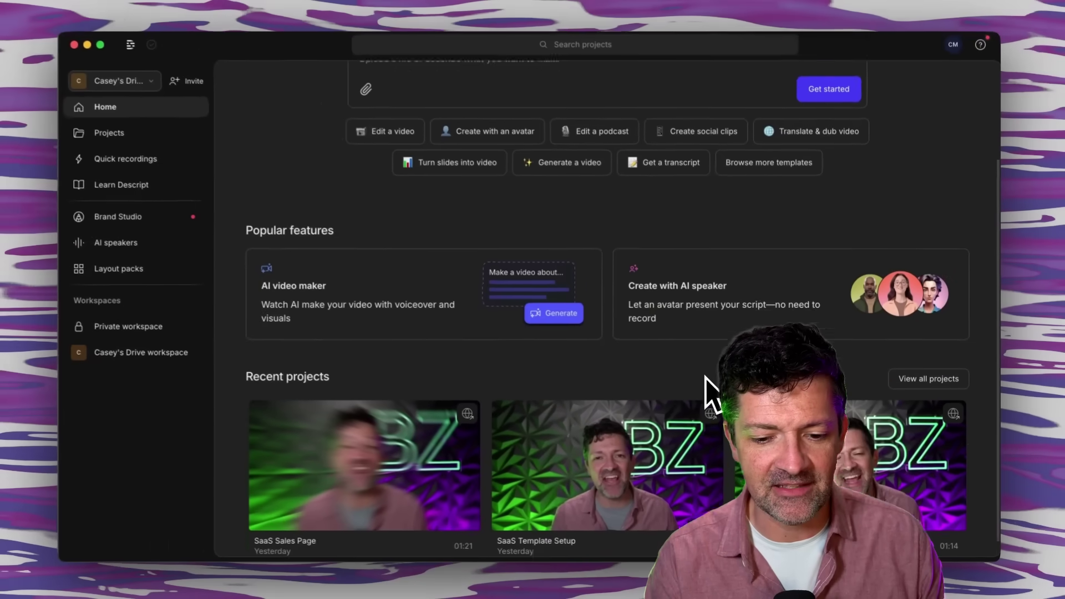
- Switch to Descript and create a new project
scroll(689, 380, "down", 1)
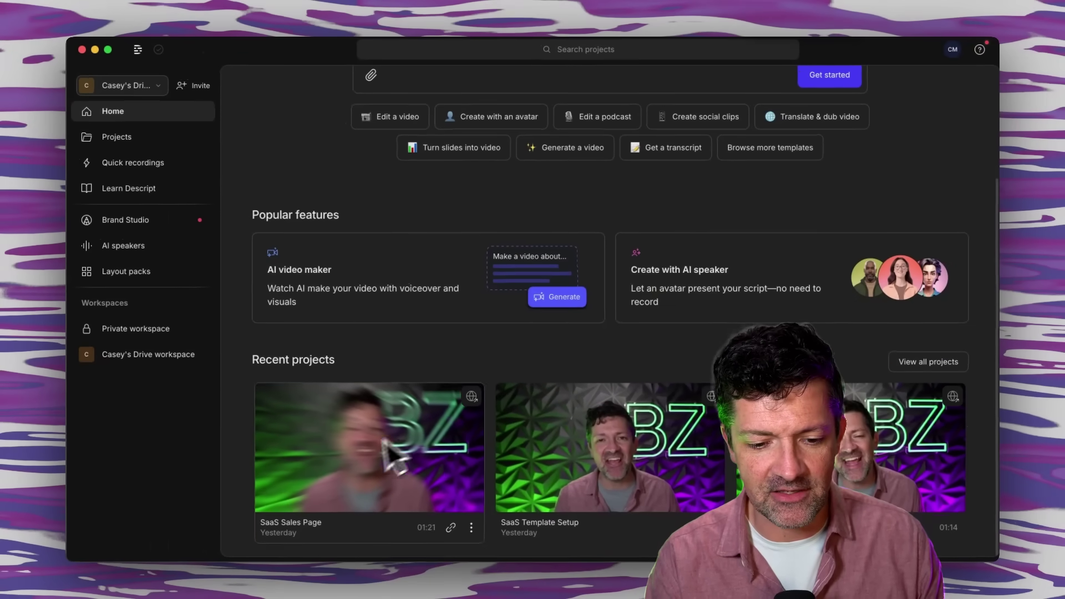
scroll(555, 477, "up", 5)
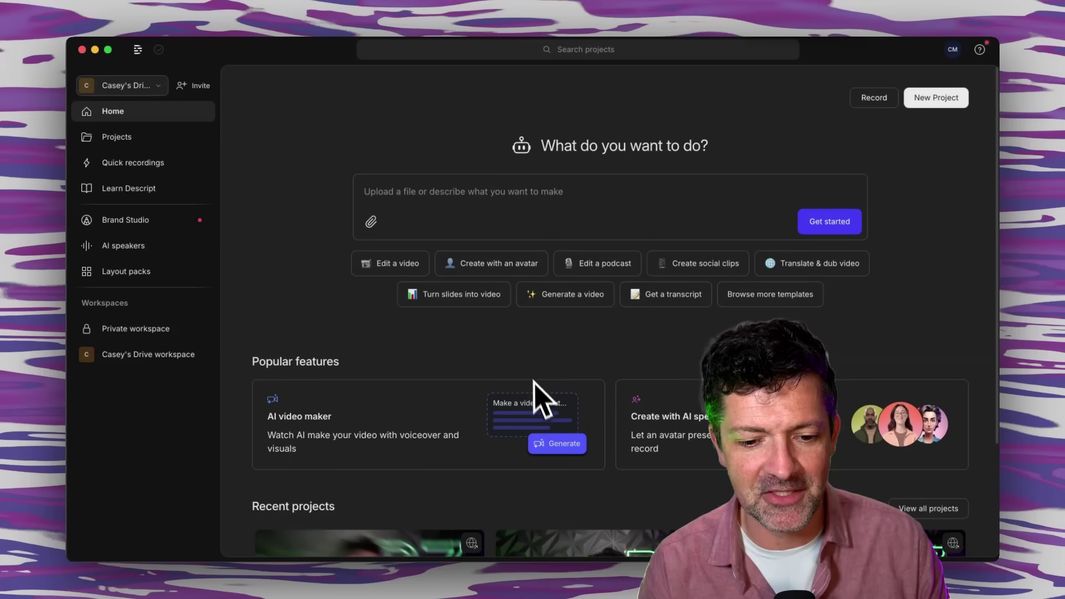
left_click(937, 98)
left_click(922, 125)
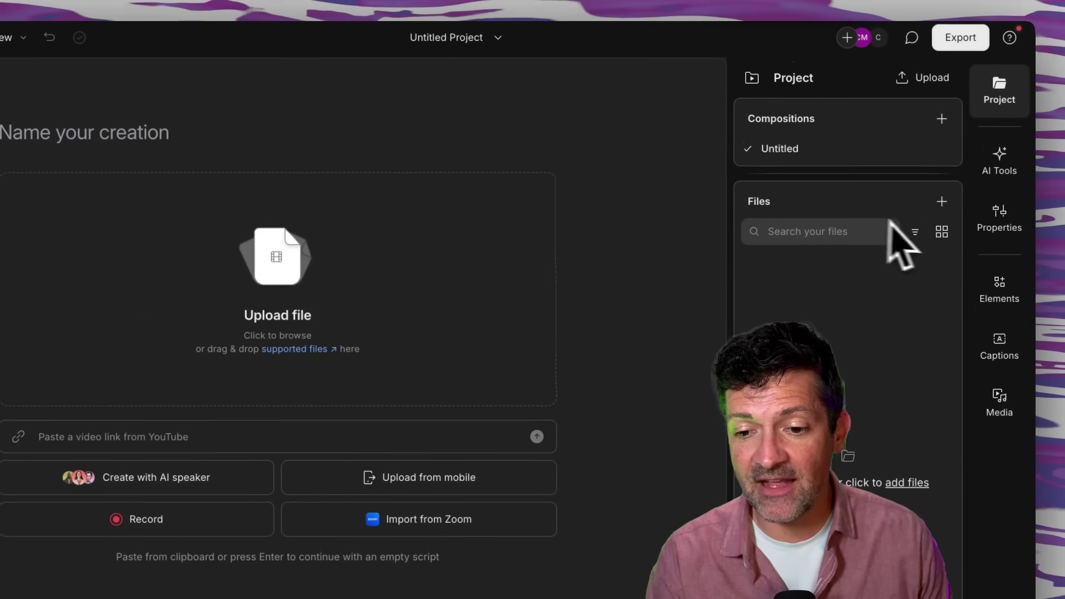
- Import The_Secrets_of_Cold_Reading (1).mp4 from the Desktop into the Cold Reading composition and accept the transcription settings
left_click(945, 208)
left_click(925, 267)
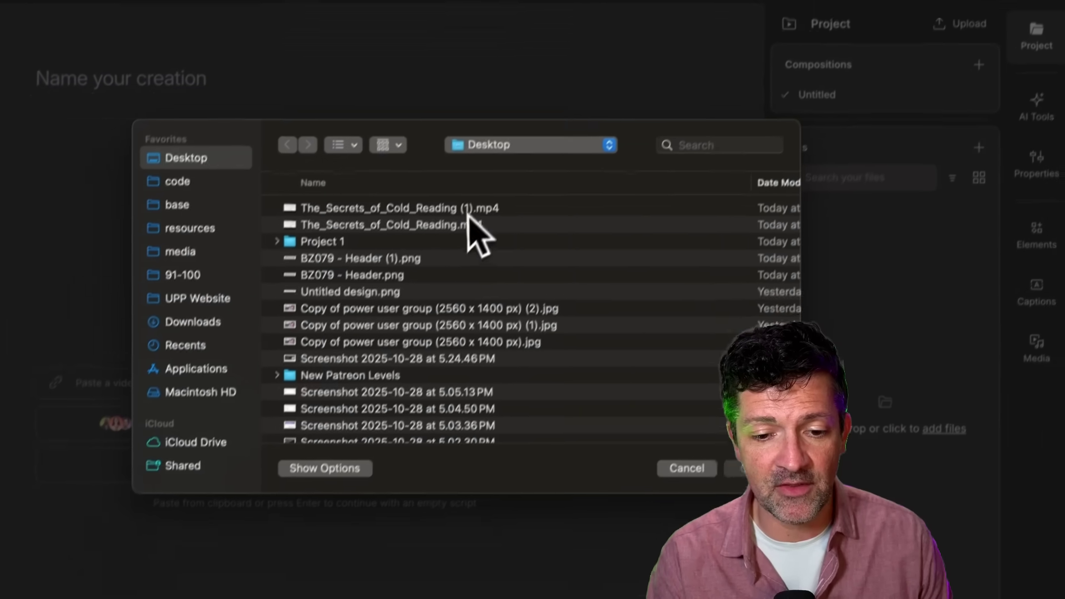
double_click(471, 209)
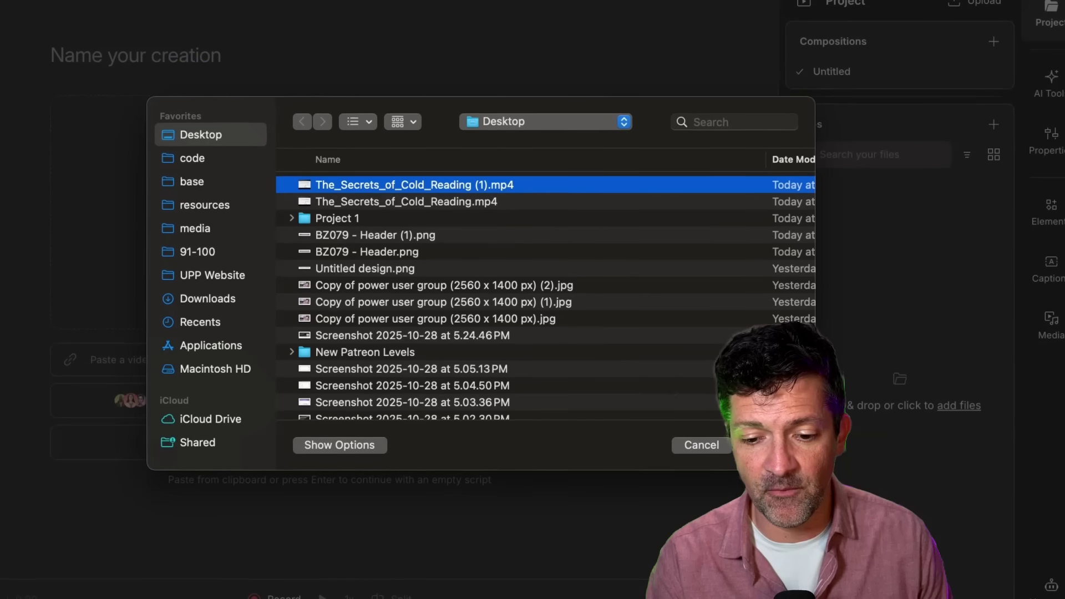
left_click_drag(329, 183, 405, 224)
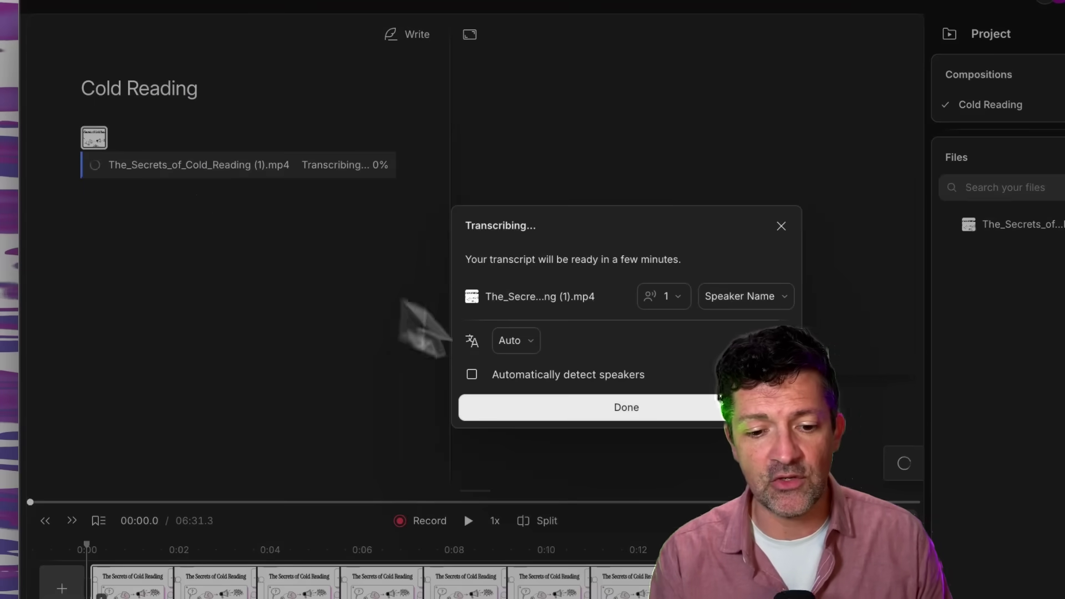
left_click(616, 408)
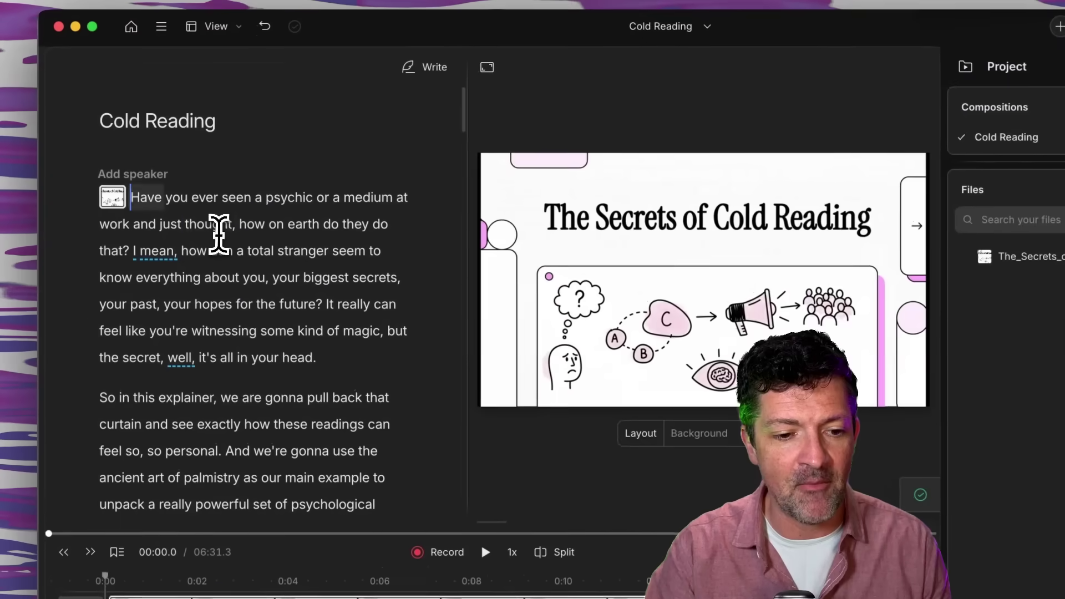
- Try selecting the opening transcript passage from "Have you ever seen" through "how can a total"
left_click(219, 233)
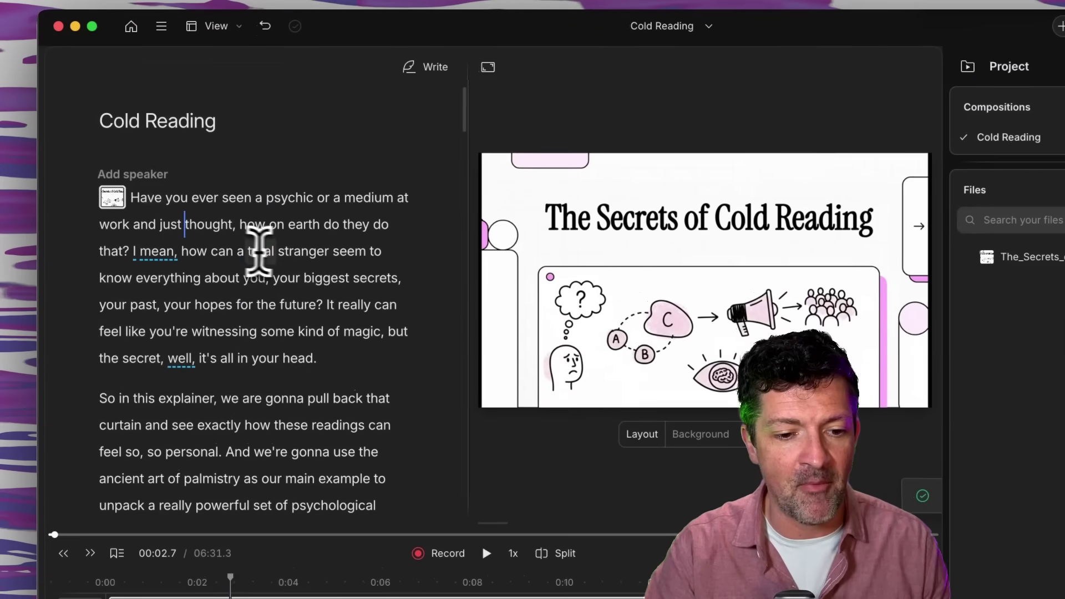
left_click_drag(278, 248, 127, 199)
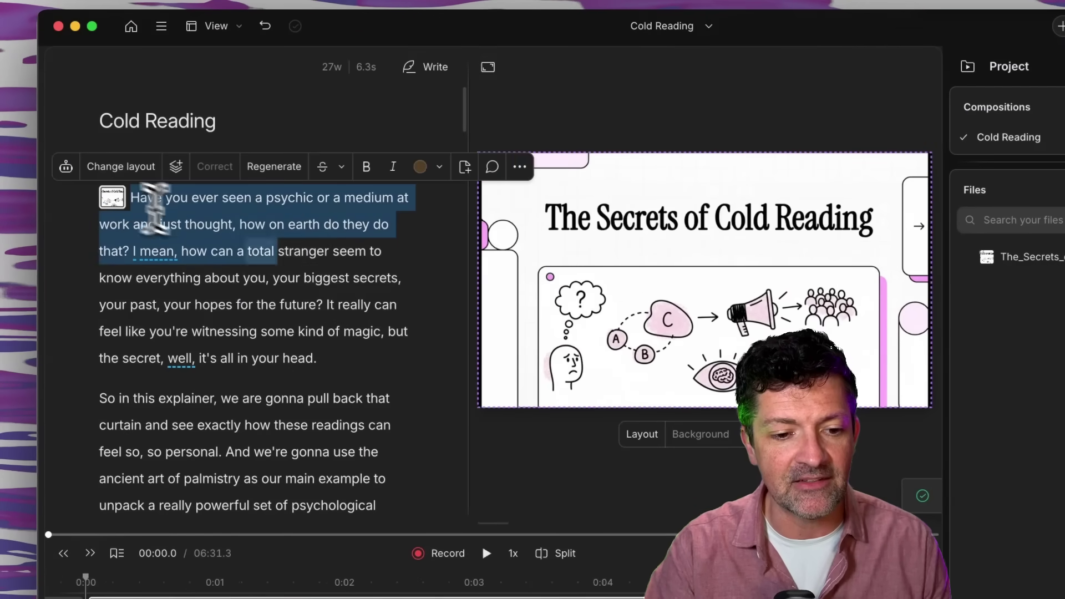
left_click(301, 278)
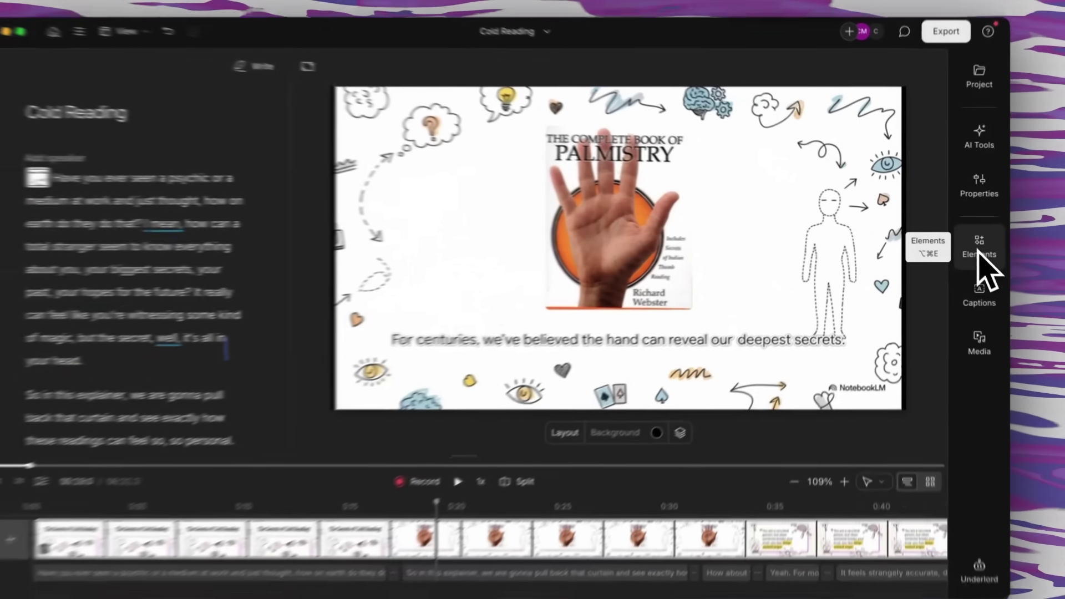
- Add a filled rectangle and resize it to cover the NotebookLM watermark in the video frame's lower-right corner
left_click(972, 244)
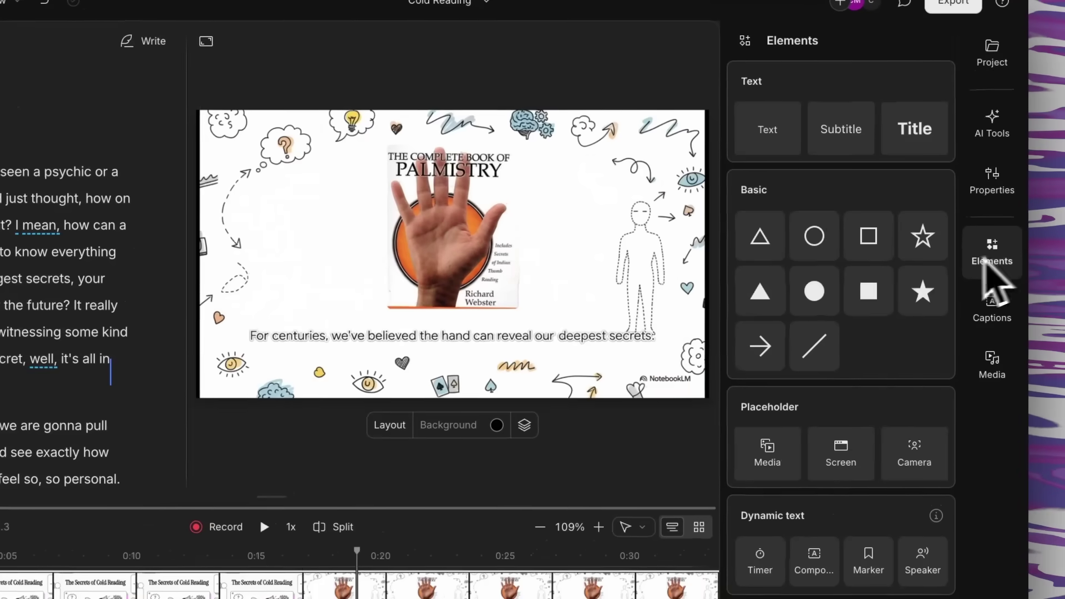
left_click(880, 287)
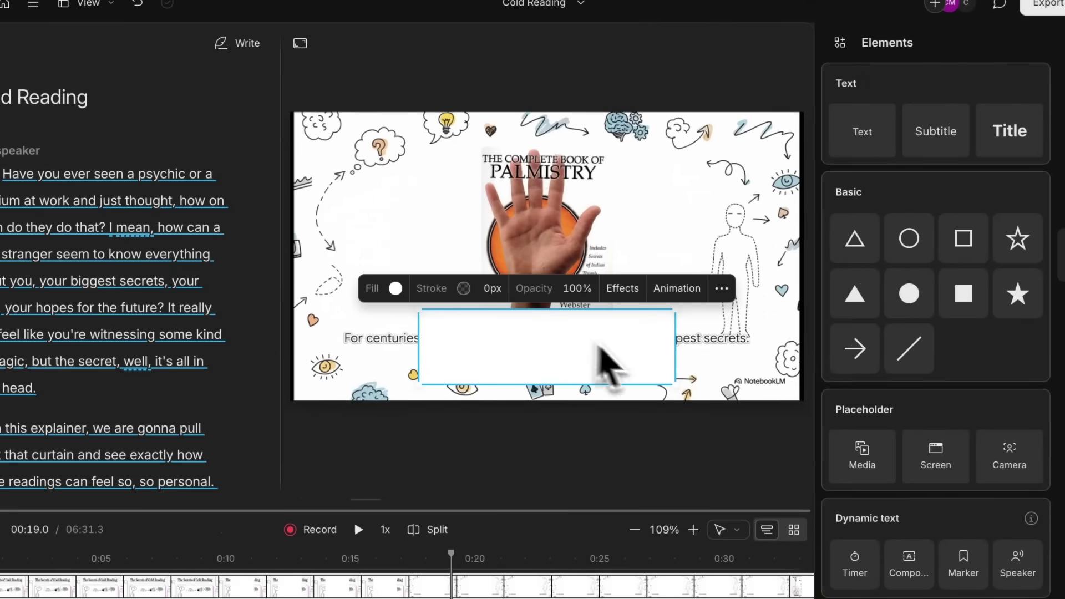
left_click_drag(569, 347, 700, 344)
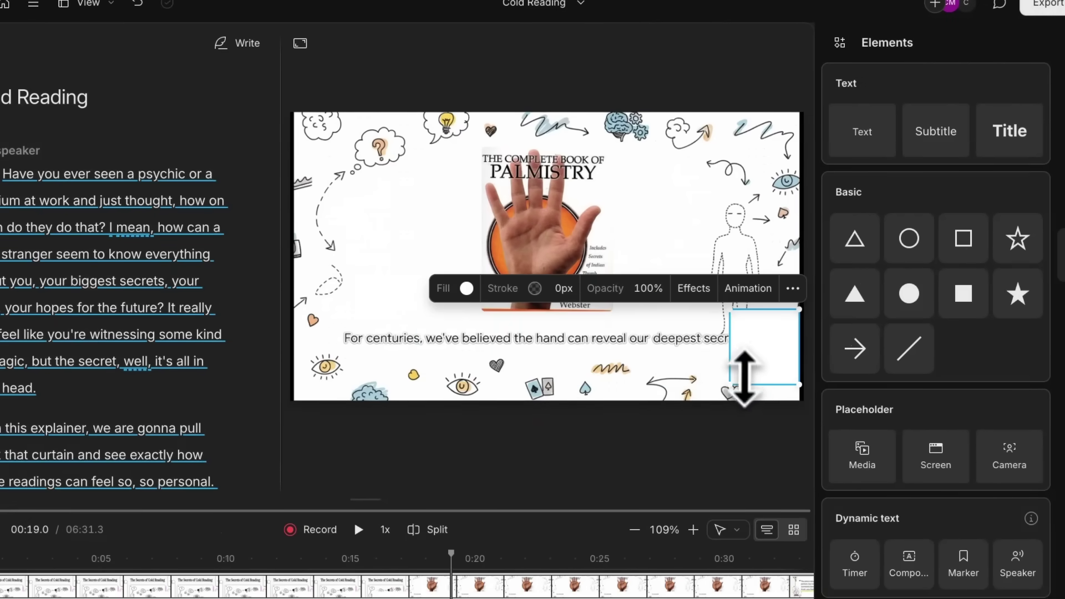
mouse_move(742, 377)
left_mouse_down()
mouse_move(750, 352)
mouse_move(738, 380)
left_mouse_up()
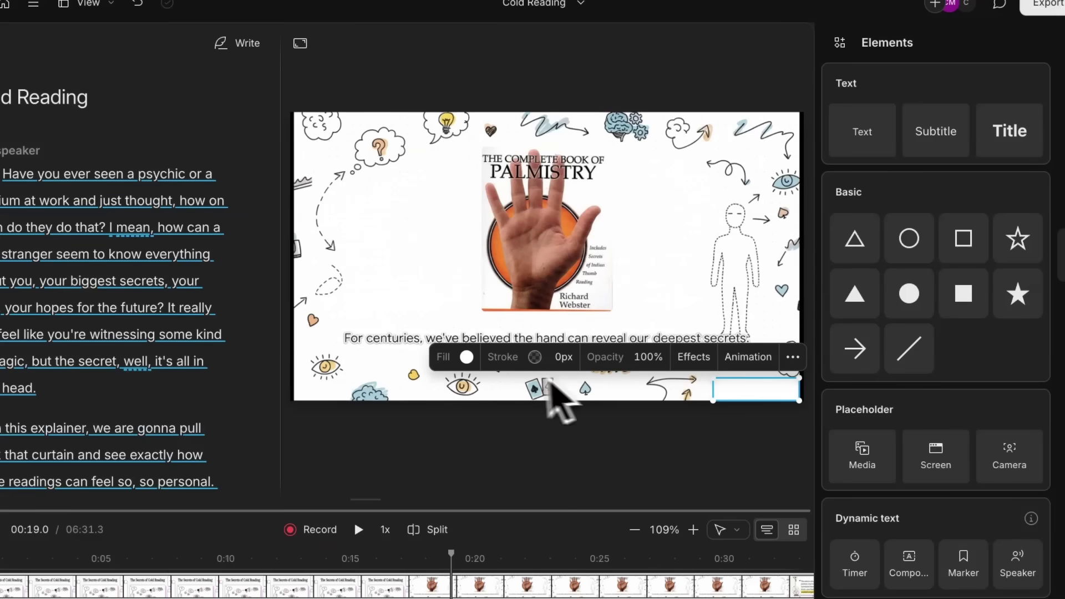
- Set the rectangle's fill to the slide background colour fefefe by sampling it from the video frame
left_click(468, 357)
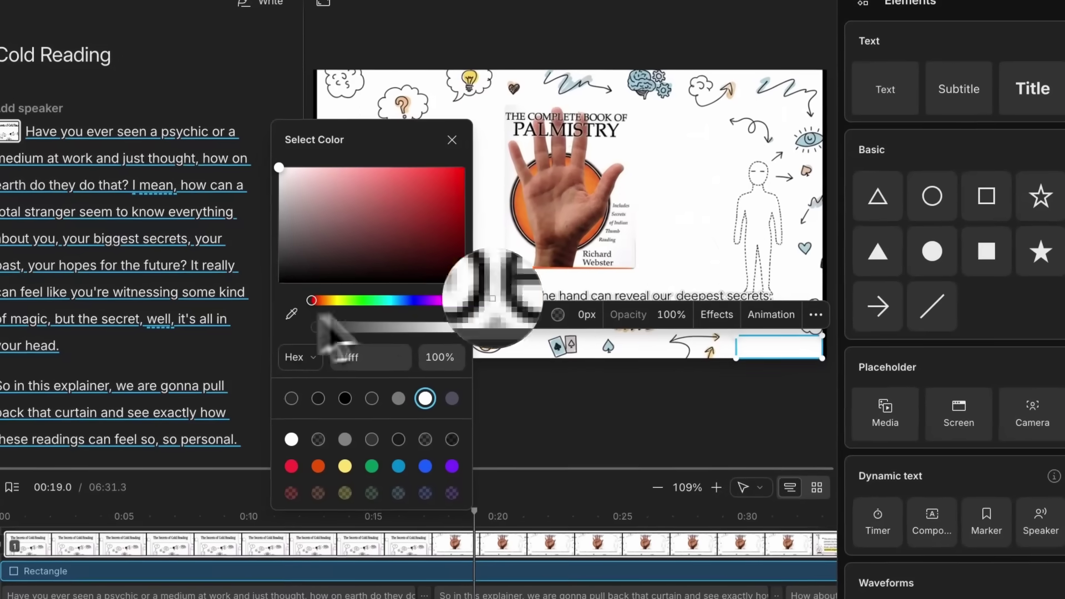
left_click_drag(319, 327, 677, 297)
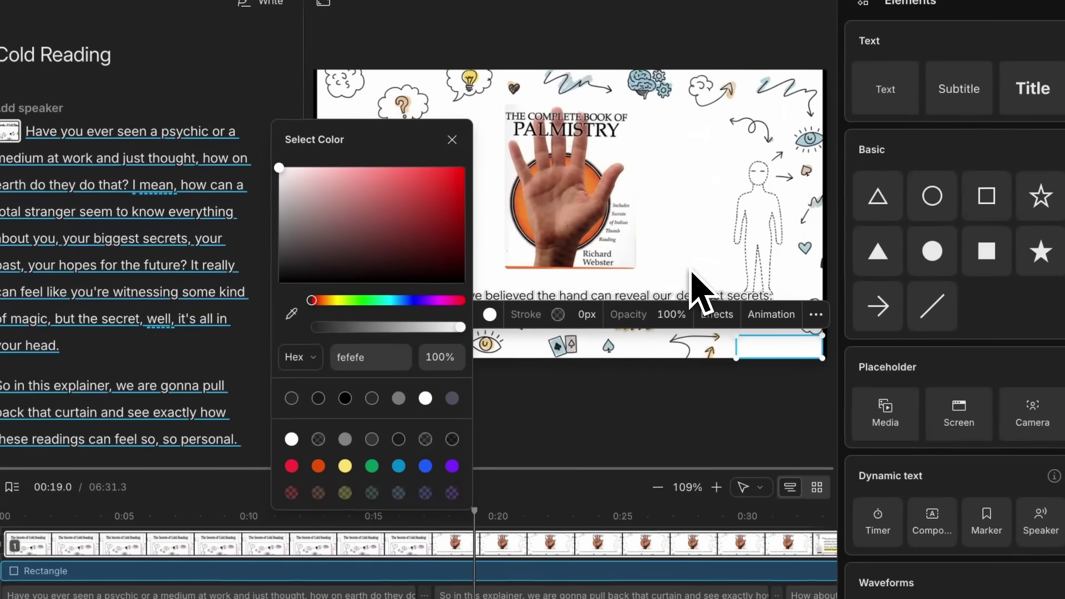
left_click(695, 352)
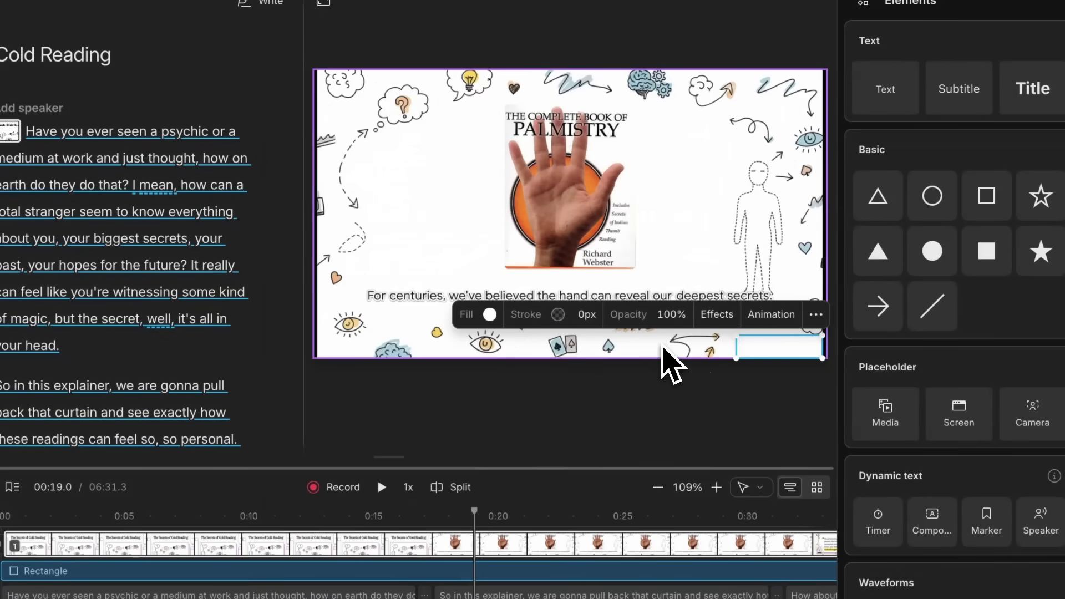
- Select the video and scrub the timeline between about 0:19 and 0:21 to check how the watermark is covered
left_click(669, 351)
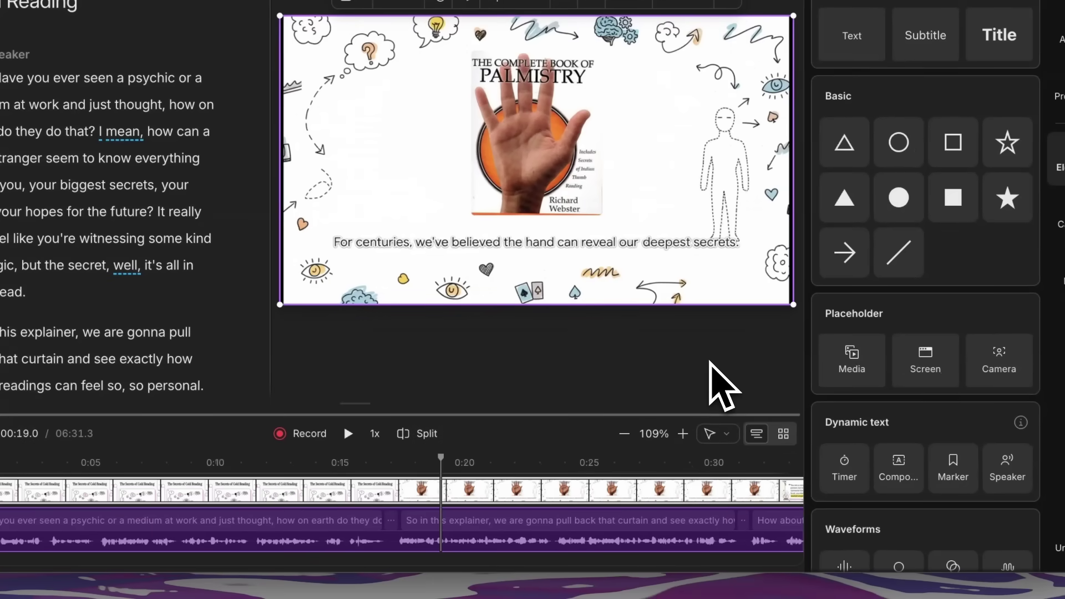
left_click(427, 462)
left_click_drag(428, 467, 483, 470)
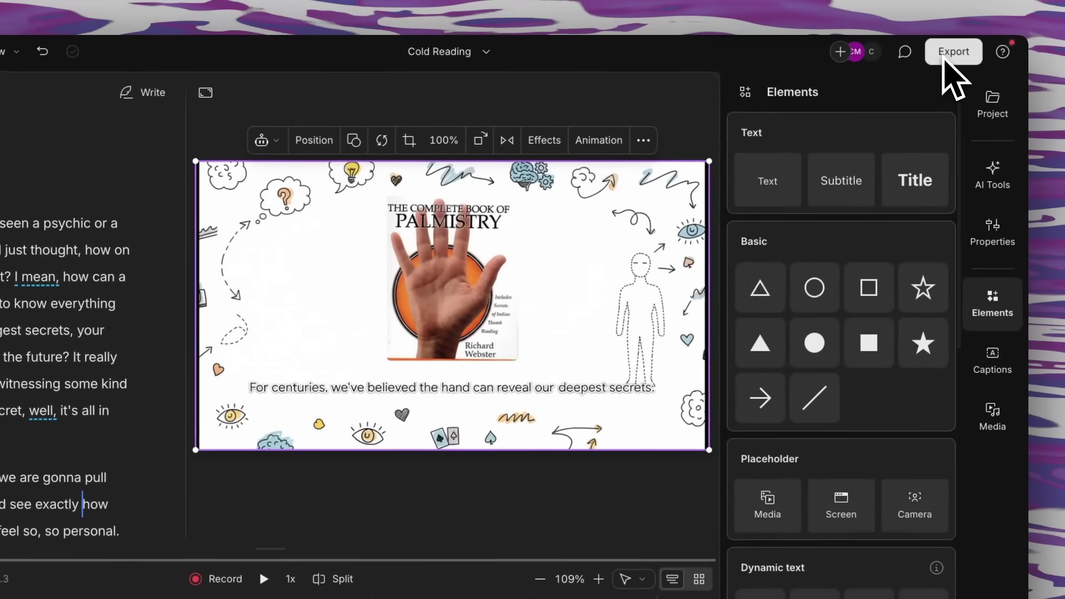
- Review the video export and download options for the Cold Reading composition, leaving its settings as they are
left_click(948, 43)
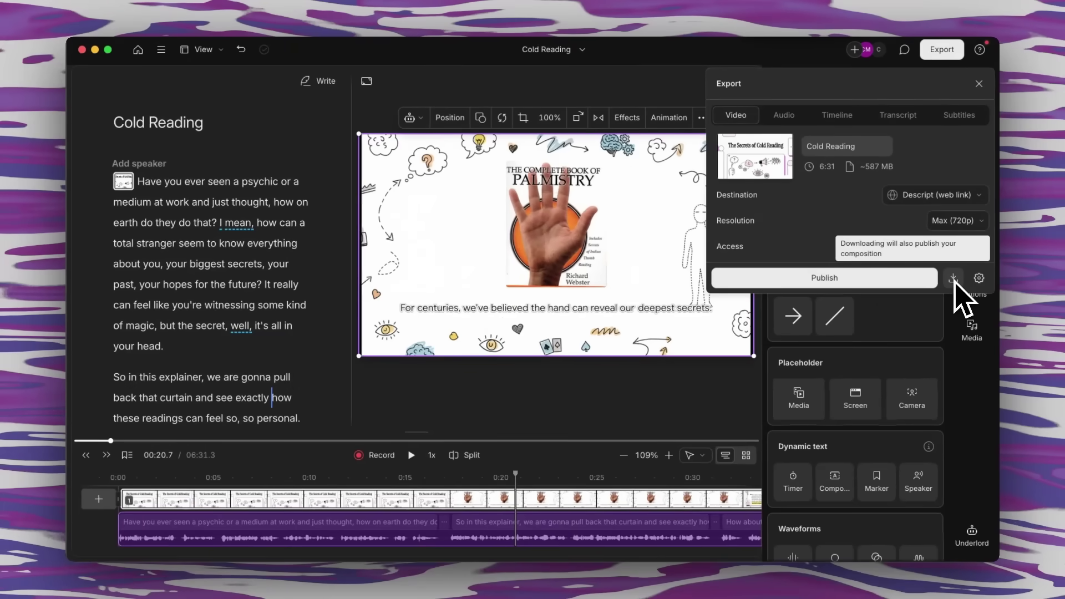
left_click(732, 392)
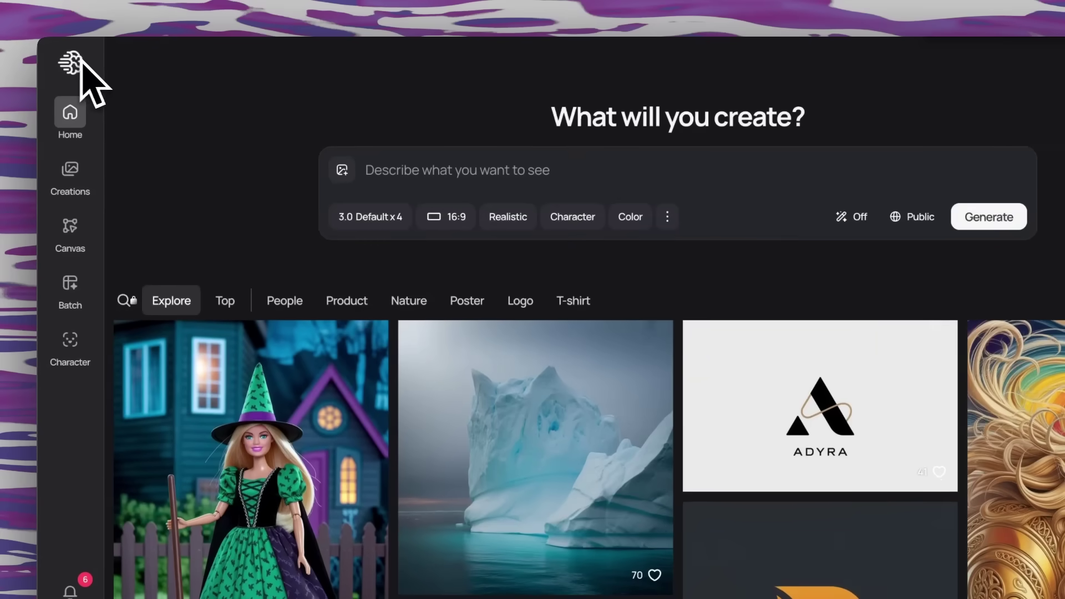
- Switch to Ideogram and generate images from the prompt: please help me create a logo for "the palm reading academy"
left_click(72, 63)
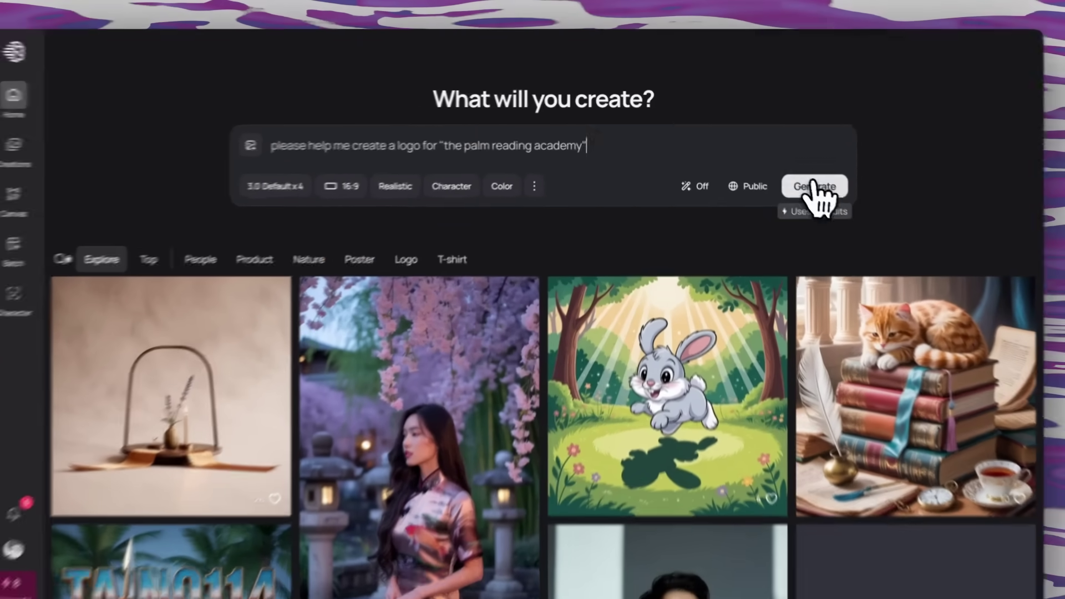
left_click(797, 175)
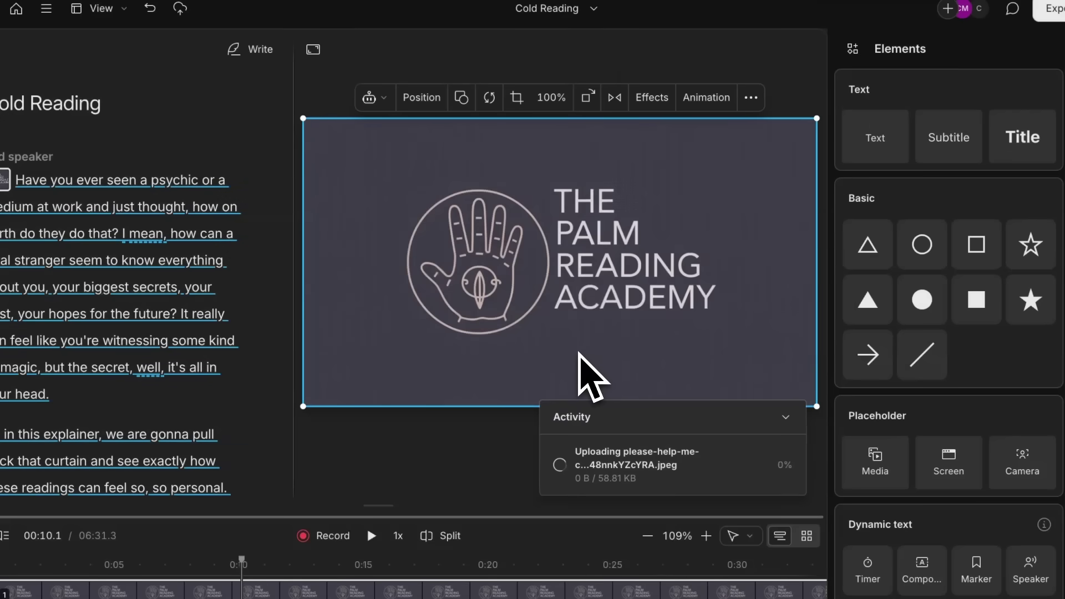
- Switch back to Descript, shrink The Palm Reading Academy logo into the frame's lower-right corner, and crop its top and bottom edges
left_click_drag(303, 119, 708, 346)
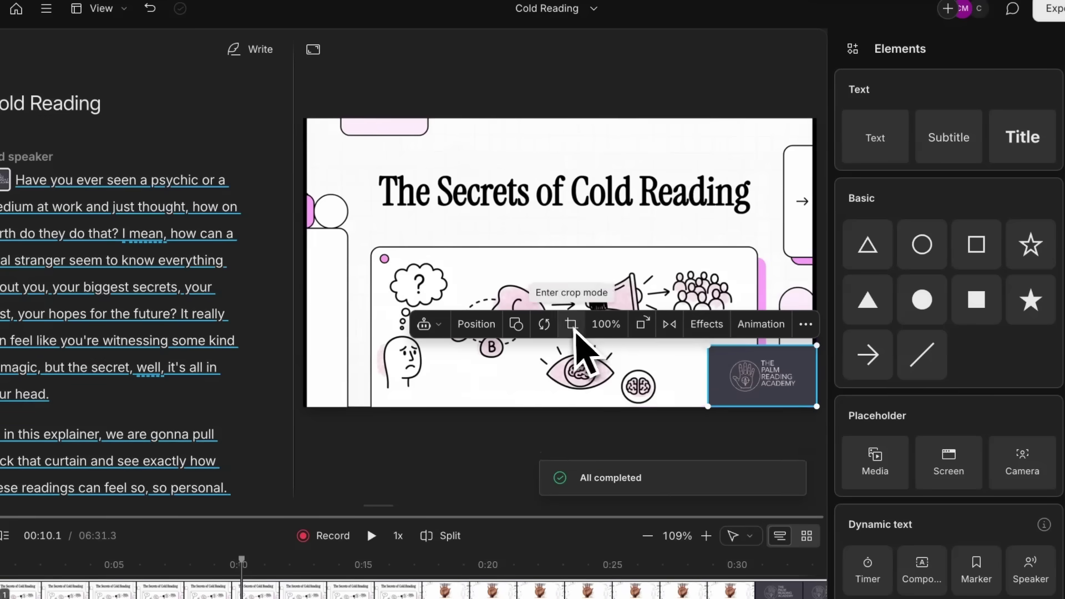
left_click(574, 328)
left_click_drag(760, 353, 764, 401)
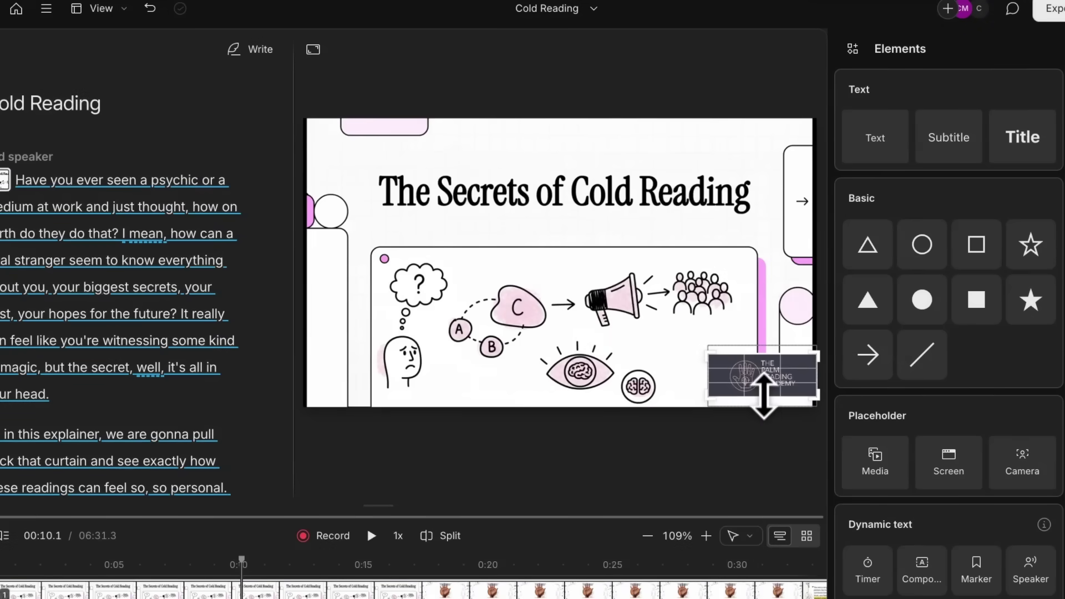
key("Return")
- Resize the cropped logo and fit it flush into the frame's lower-right corner, checking its watermark coverage at about 0:20
left_click_drag(707, 362, 730, 373)
left_click_drag(771, 404, 767, 402)
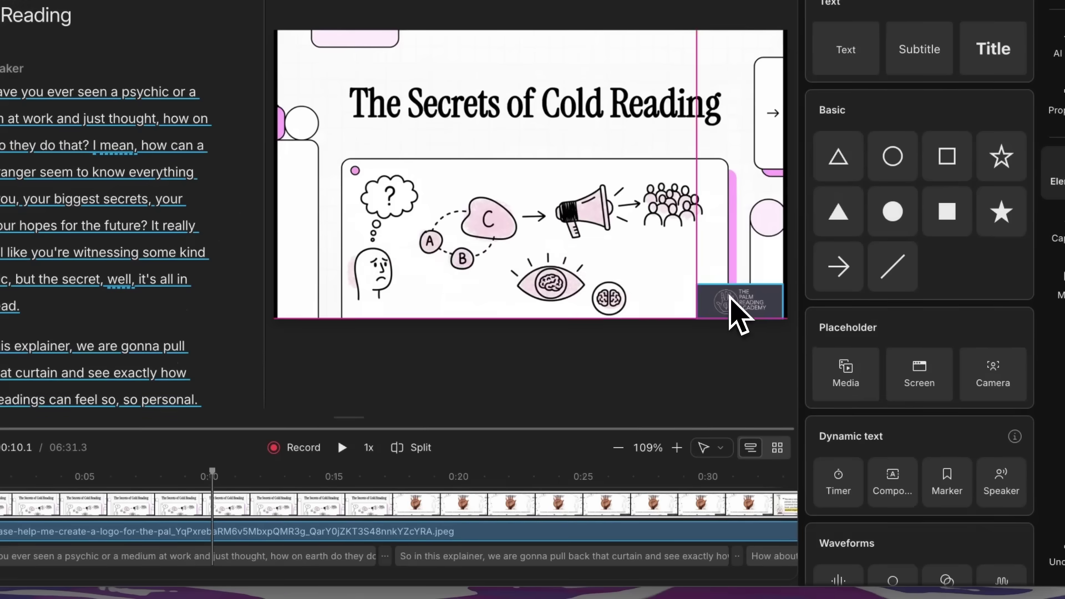
left_click_drag(704, 285, 672, 281)
left_click(435, 470)
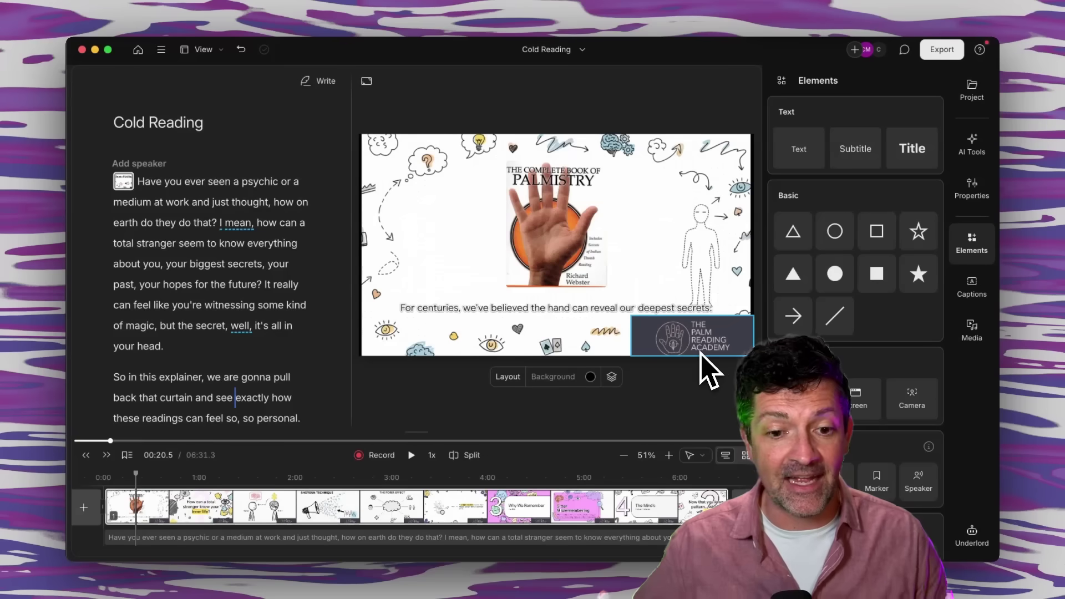
left_click(719, 308)
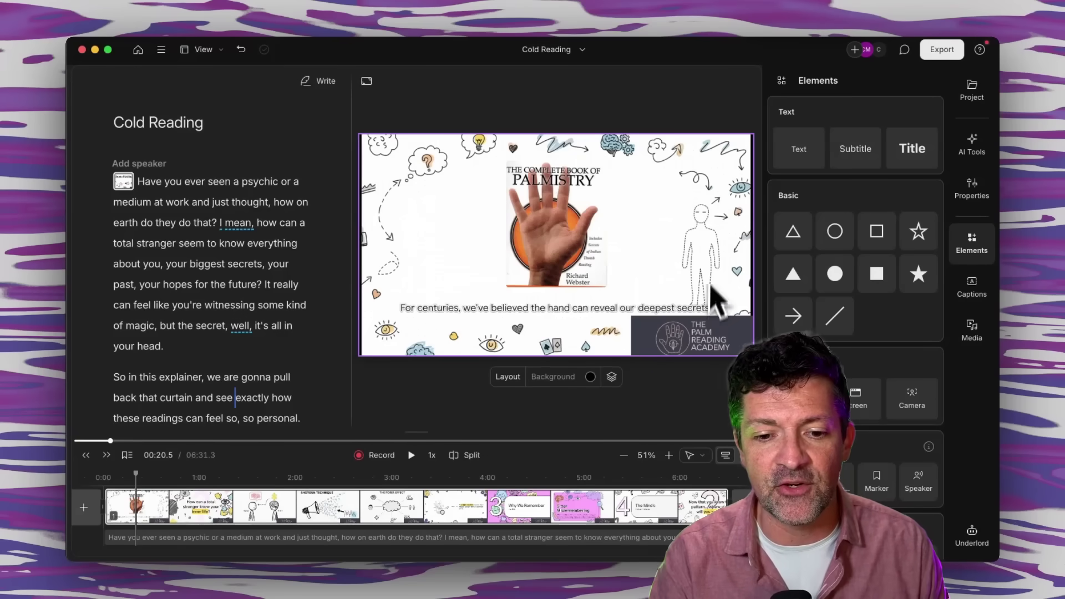